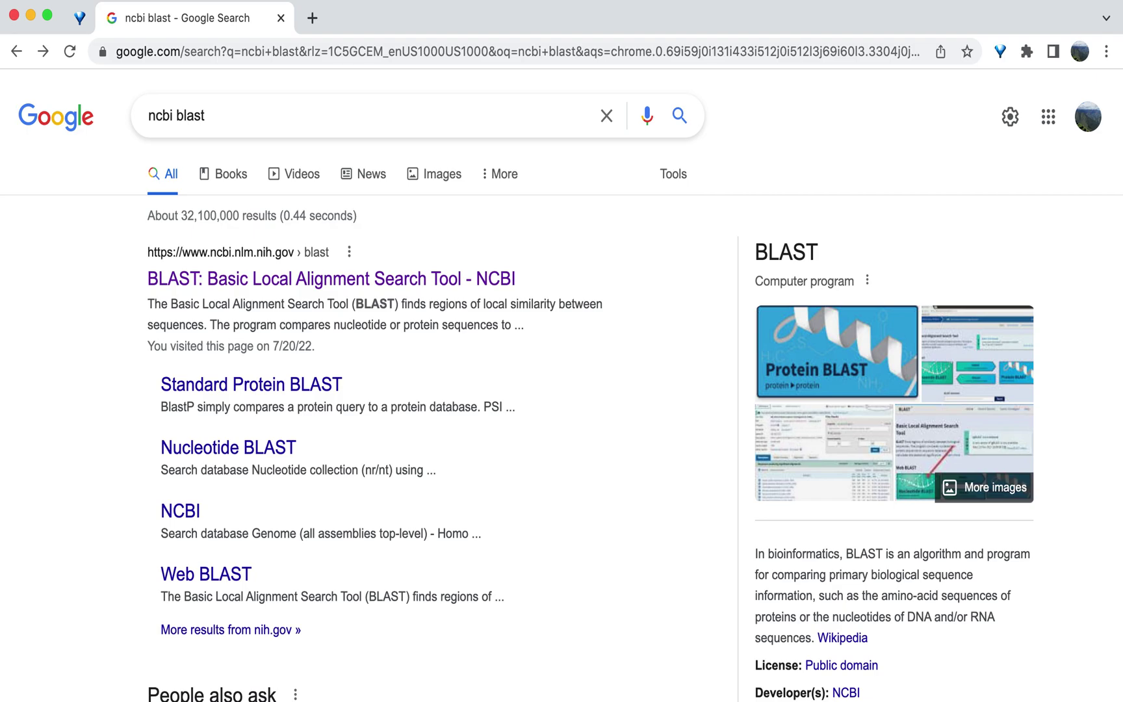
key(super+Tab)
click(406, 376)
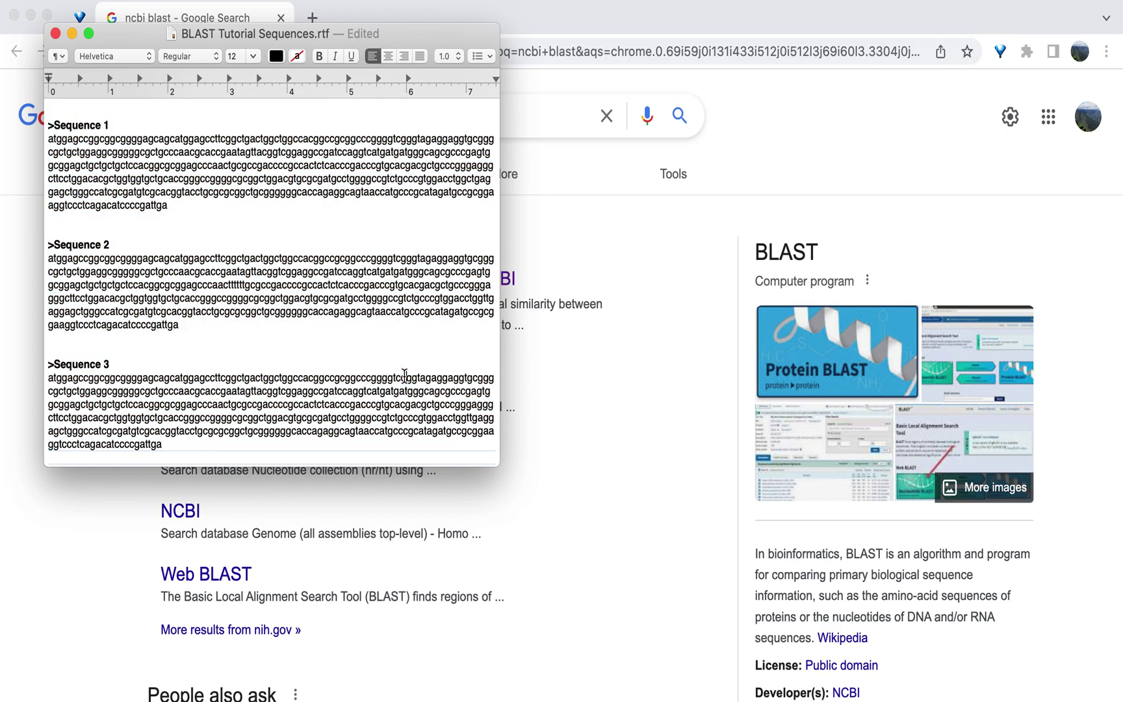
scroll(405, 381, down, 5)
scroll(405, 381, down, 5)
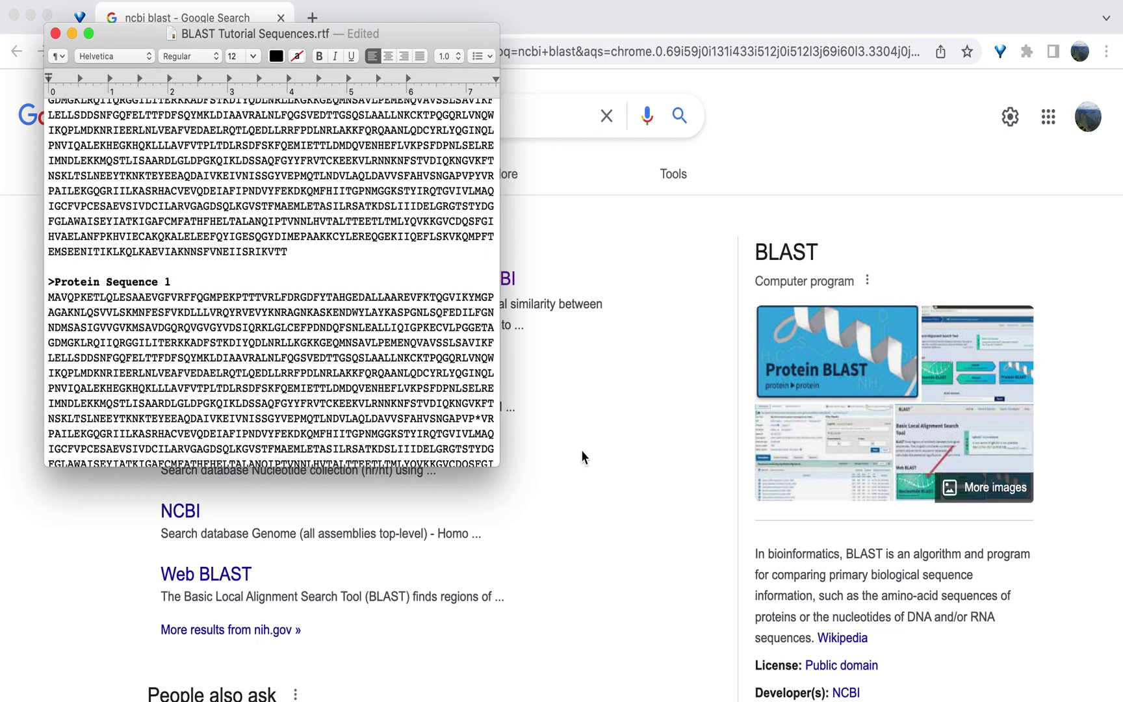
click(602, 465)
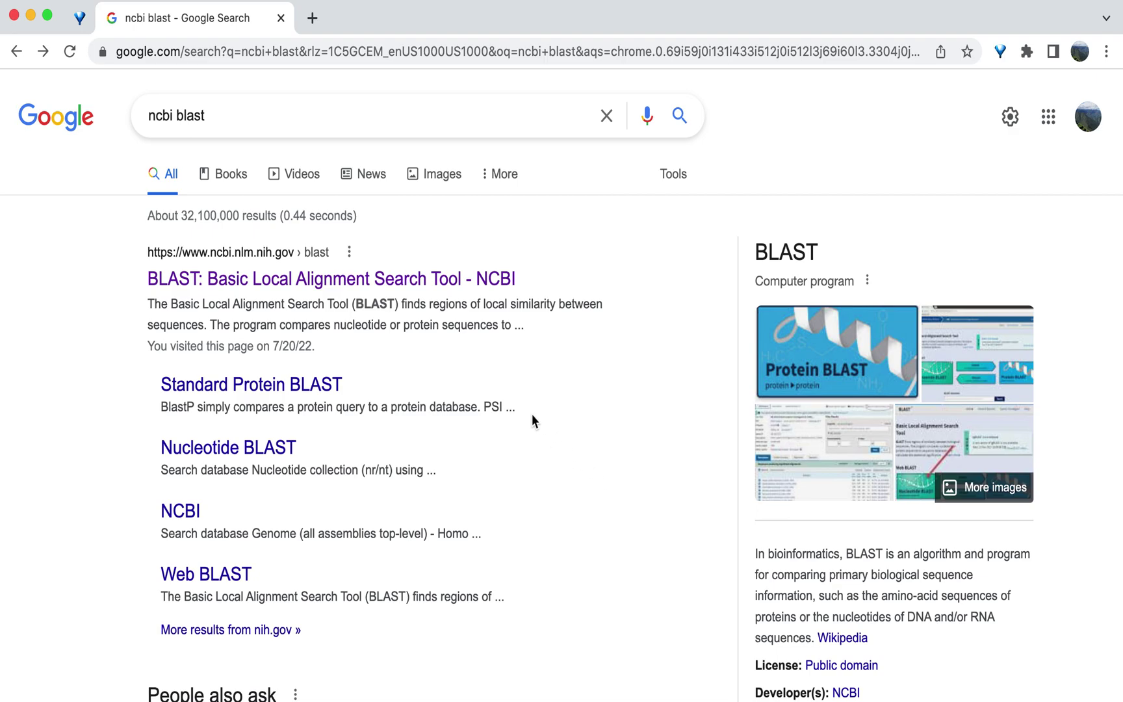
Step: Go to the NCBI BLAST home page and open the Protein BLAST (blastp) search form
click(412, 291)
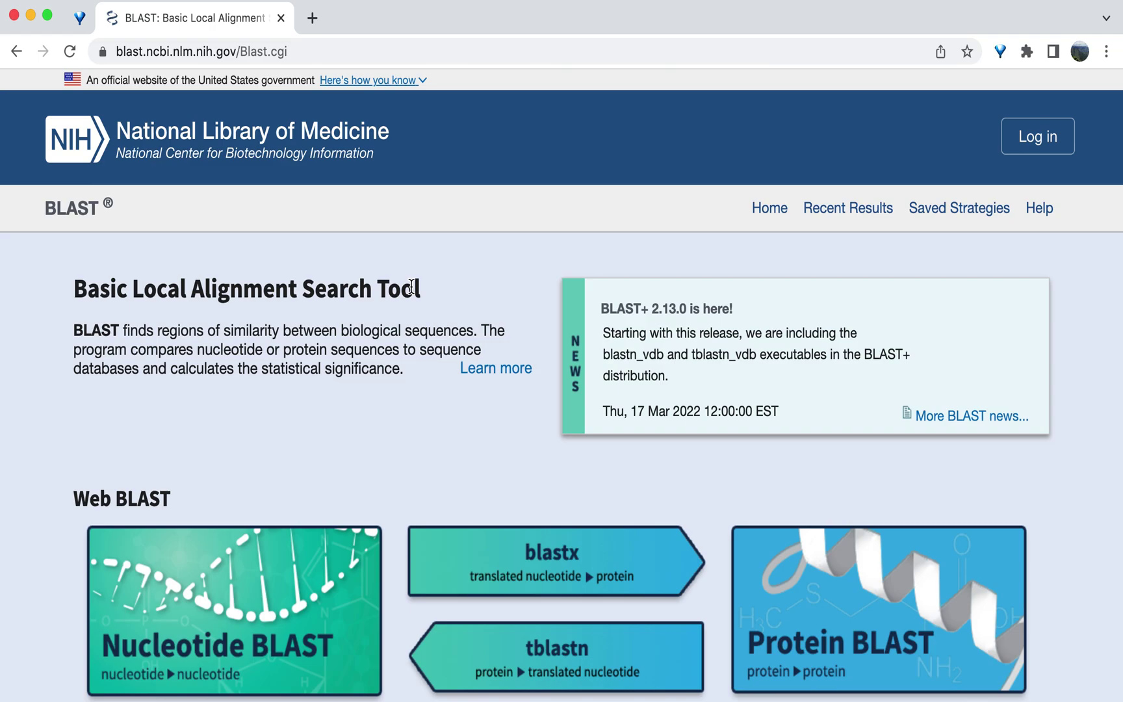
click(804, 588)
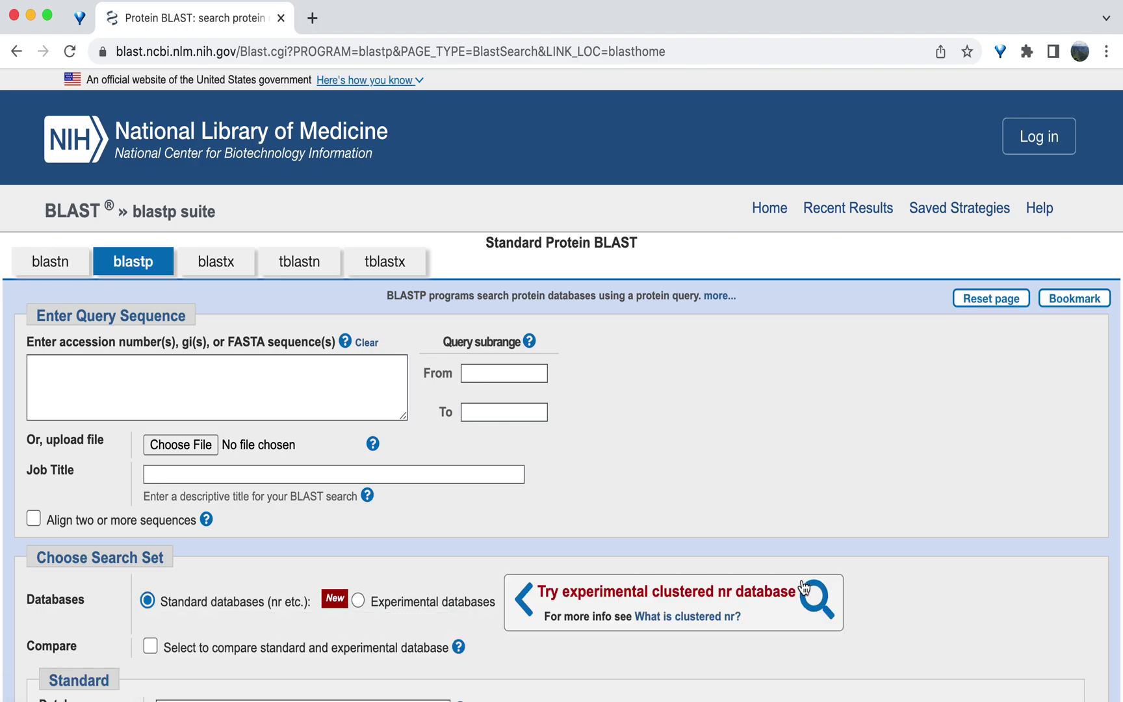
Step: Enable 'Align two or more sequences' so the Enter Subject Sequence box appears
click(33, 520)
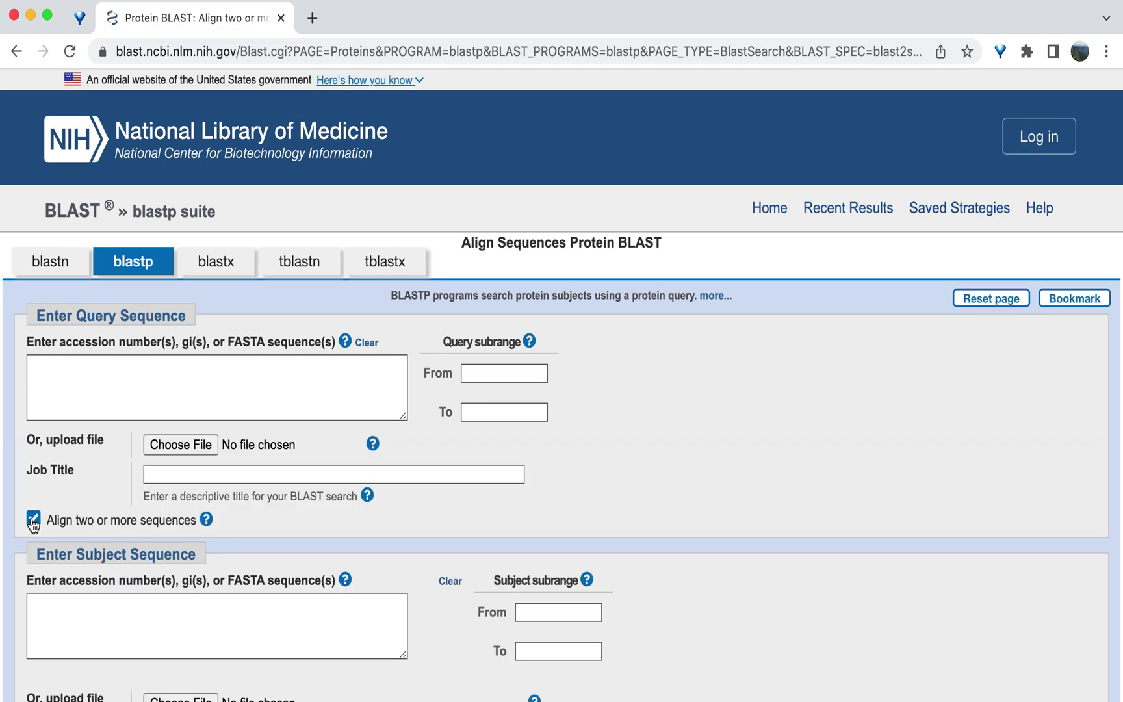
scroll(33, 522, down, 2)
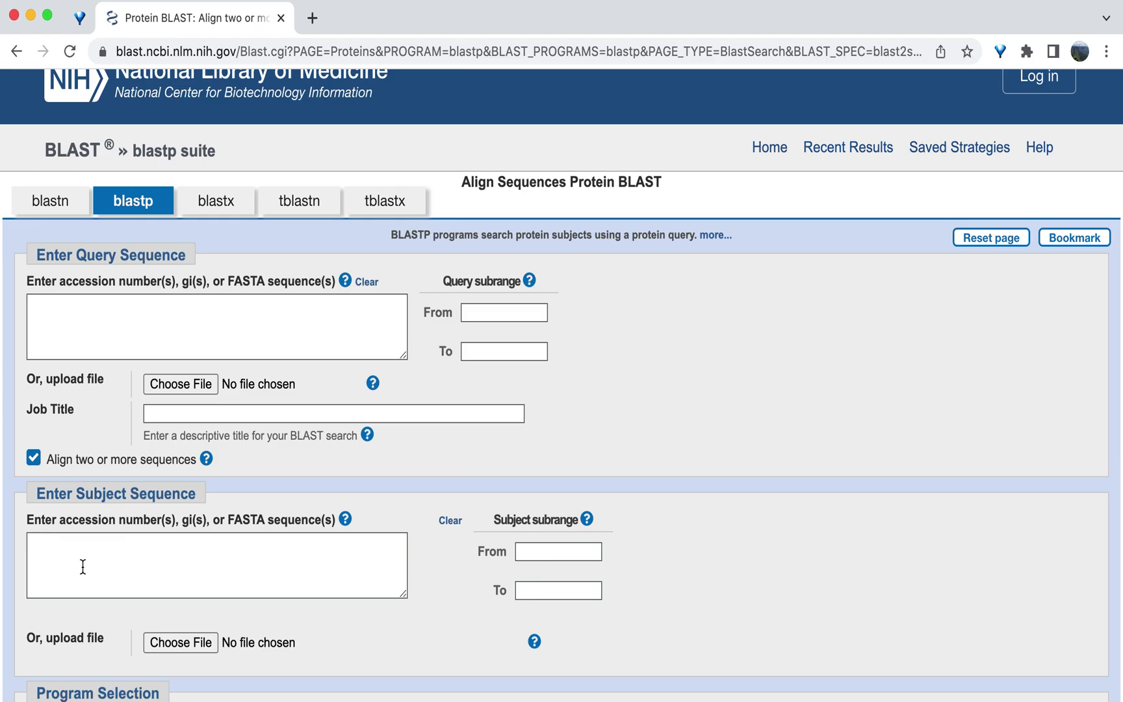
Step: Copy the Reference Protein Sequence from the tutorial document into the BLAST query box
click(518, 699)
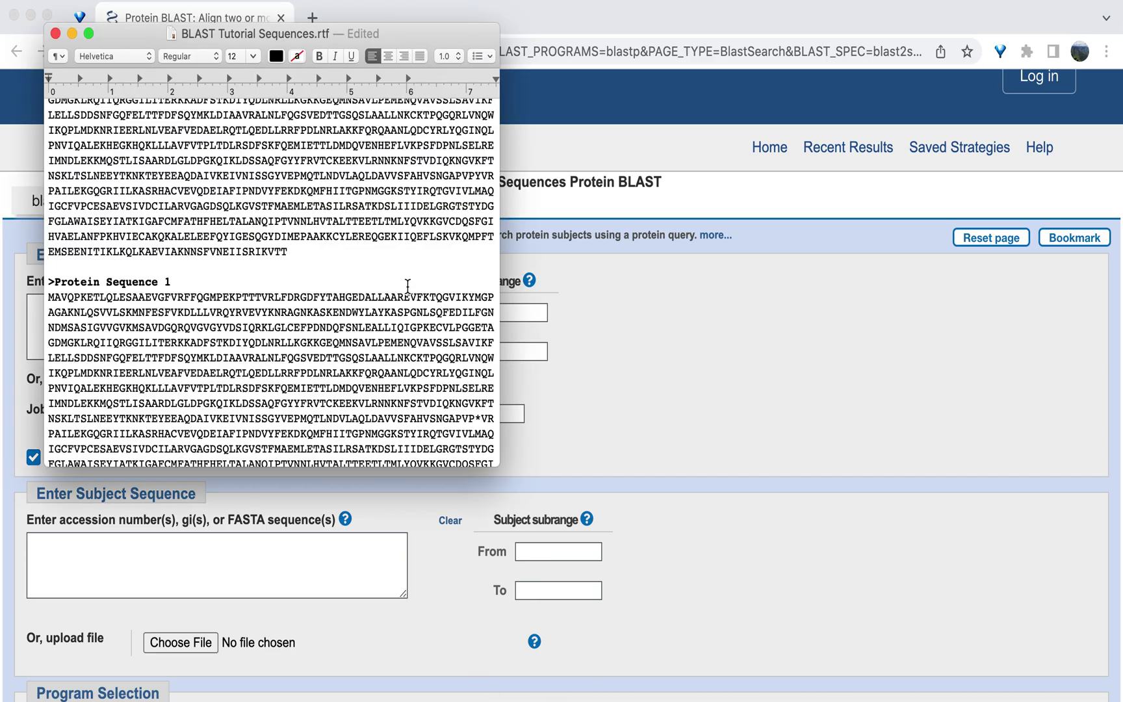
scroll(249, 252, up, 5)
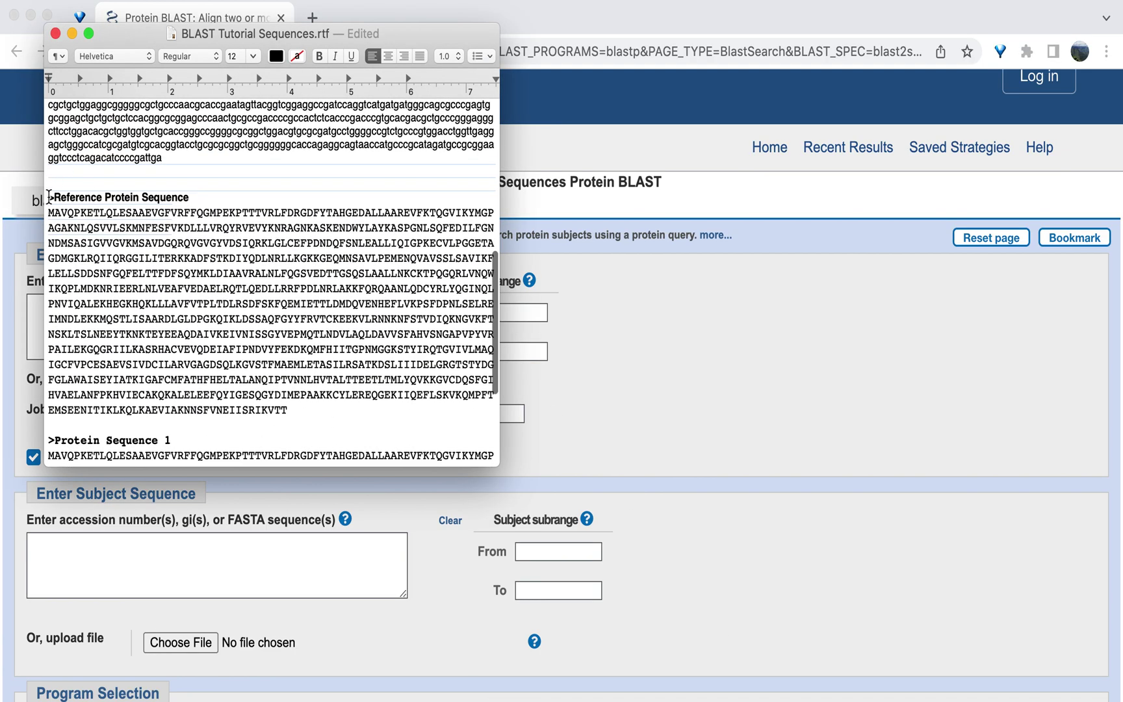
drag(49, 196, 334, 410)
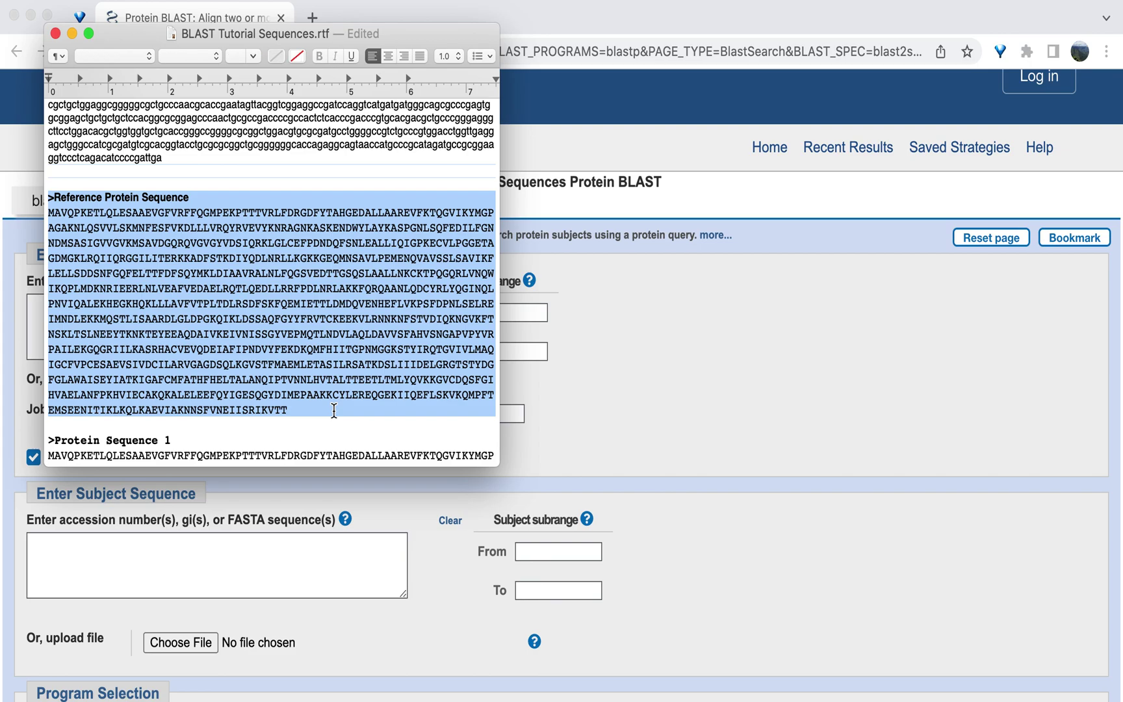
click(708, 472)
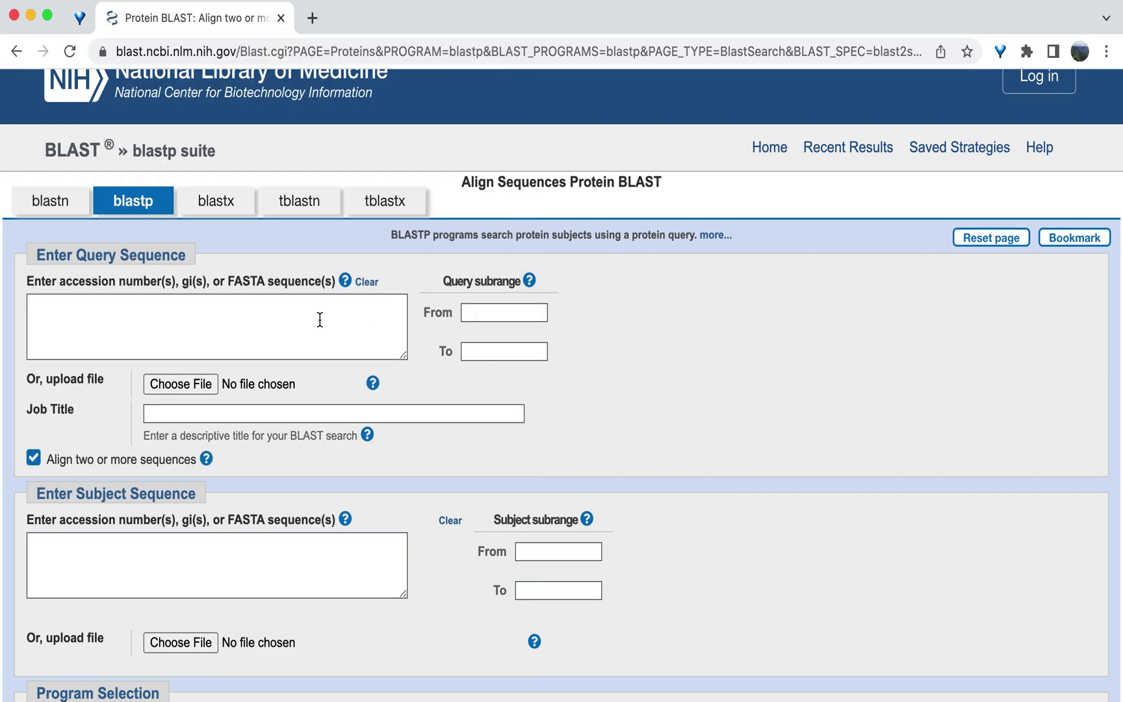
click(319, 318)
text(>Reference Protein Sequence MAVQPKETLQLESAAEVGFVRFFQGMPEKPTTTVRLFDRGDFYTAHGEDALLAAREVFKTQGVIKYMGPAGAKNLQSVVLSKMNFESFVKDLLLVRQYRVEVYKNRAGNKASKENDWYLAYKASPGNLSQFEDILFGNNDMSASIGVVGVKMSAVDGQRQVGVGYVDSIQRKLGLCEFPDNDQFSNLEALLIQIGPKECVLPGGETAGDMGKLRQIIQRGGILITERKKADFSTKDIYQDLNRLLKGKKGEQMNSAVLPEMENQVAVSSLSAVIKFLELLSDDSNFGQFELTTFDFSQYMKLDIAAVRALNLFQGSVEDTTGSQSLAALLNKCKTPQGQRLVNQWIKQPLMDKNRIEERLNLVEAFVEDAELRQTLQEDLLRRFPDLNRLAKKFQRQAANLQDCYRLYQGINQLPNVIQALEKHEGKHQKLLLAVFVTPLTDLRSDFSKFQEMIETTLDMDQVENHEFLVKPSFDPNLSELREIMNDLEKKMQSTLISAARDLGLDPGKQIKLDSSAQFGYYFRVTCKEEKVLRNNKNFSTVDIQKNGVKFTNSKLTSLNEEYTKNKTEYEEAQDAIVKEIVNISSGYVEPMQTLNDVLAQLDAVVSFAHVSNGAPVPYVRPAILEKGQGRIILKASRHACVEVQDEIAFIPNDVYFEKDKQMFHIITGPNMGGKSTYIRQTGVIVLMAQIGCFVPCESAEVSIVDCILARVGAGDSQLKGVSTFMAEMLETASILRSATKDSLIIIDELGRGTSTYDGFGLAWAISEYIATKIGAFCMFATHFHELTALANQIPTVNNLHVTALTTEETLTMLYQVKKGVCDQSFGIHVAELANFPKHVIECAKQKALELEEFQYIGESQGYDIMEPAAKKCYLEREQGEKIIQEFLSKVKQMPFTEMSEENITIKLKQLKAEVIAKNNSFVNEIISRIKVTT)
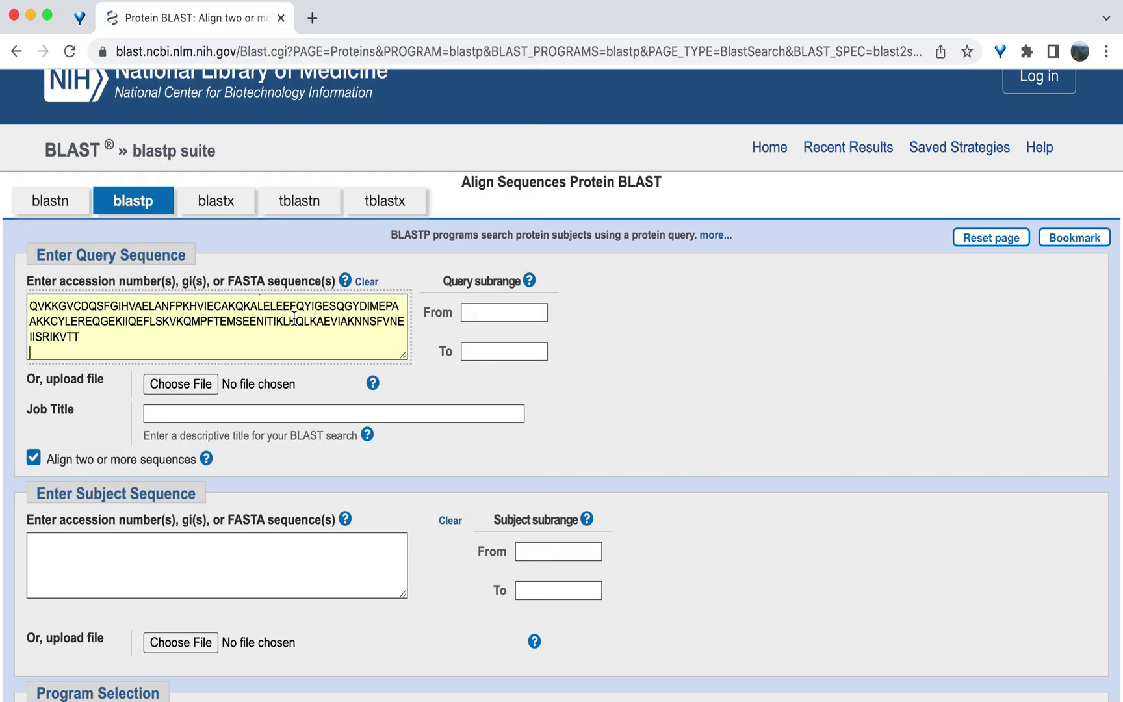
scroll(295, 321, up, 2)
scroll(294, 321, up, 5)
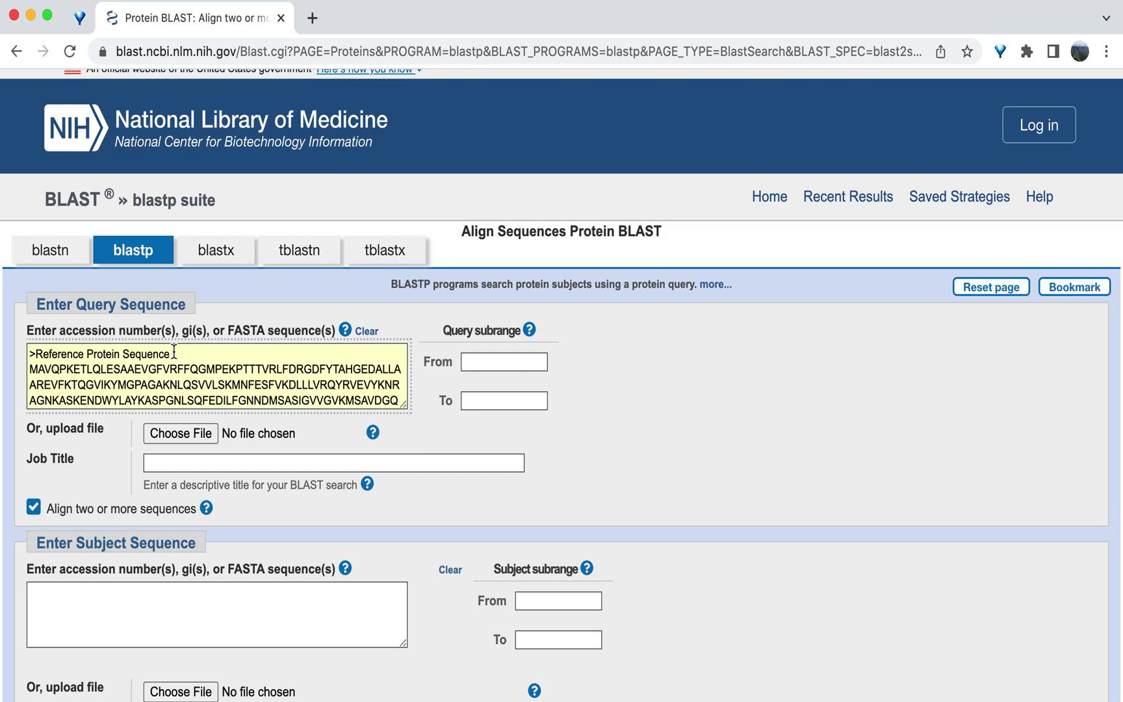
scroll(174, 352, down, 5)
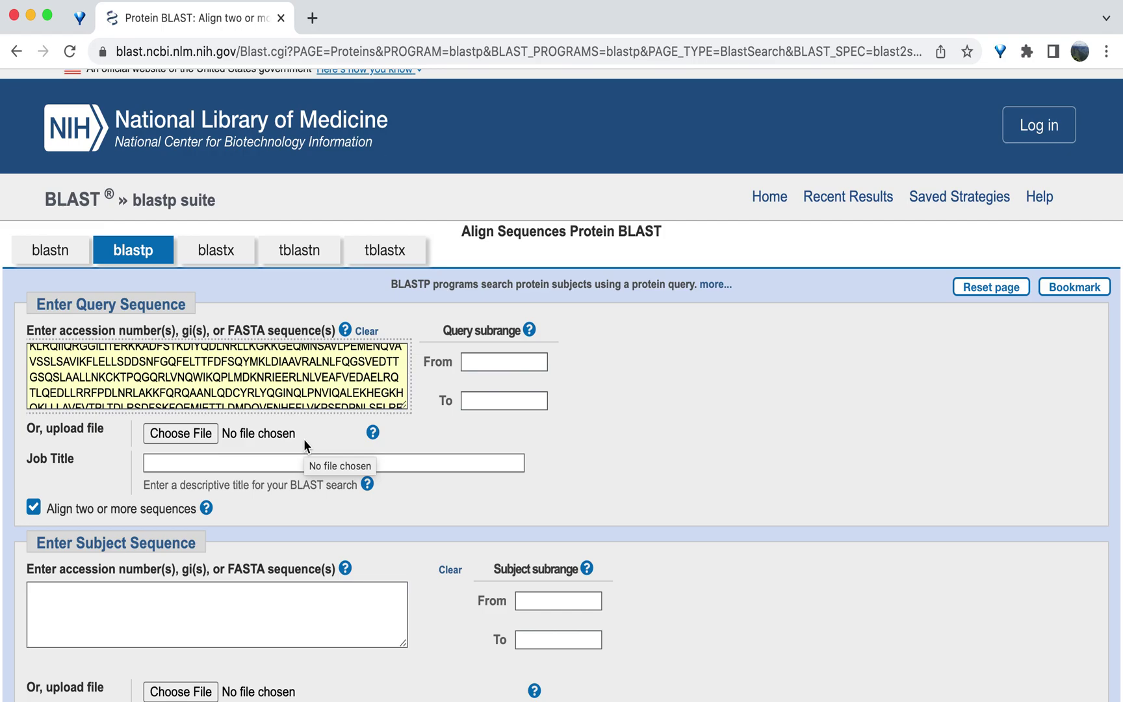
Step: Copy Protein Sequence 1 from the tutorial document into the subject sequence box
key(super+Tab)
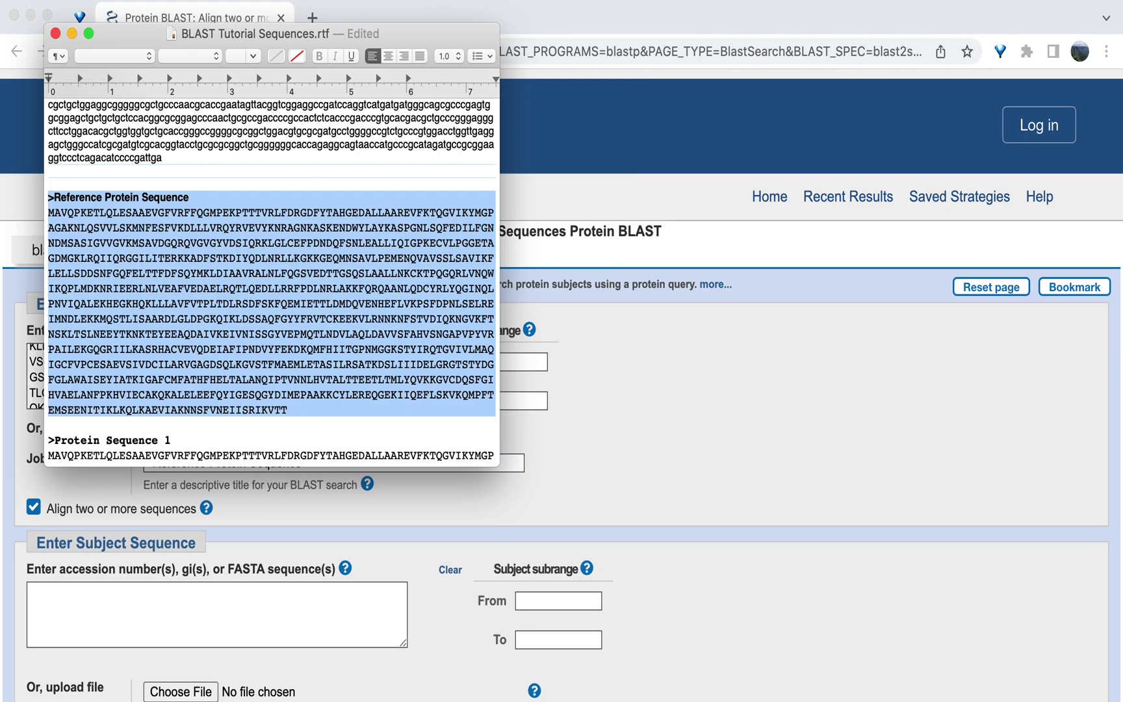
scroll(197, 353, down, 5)
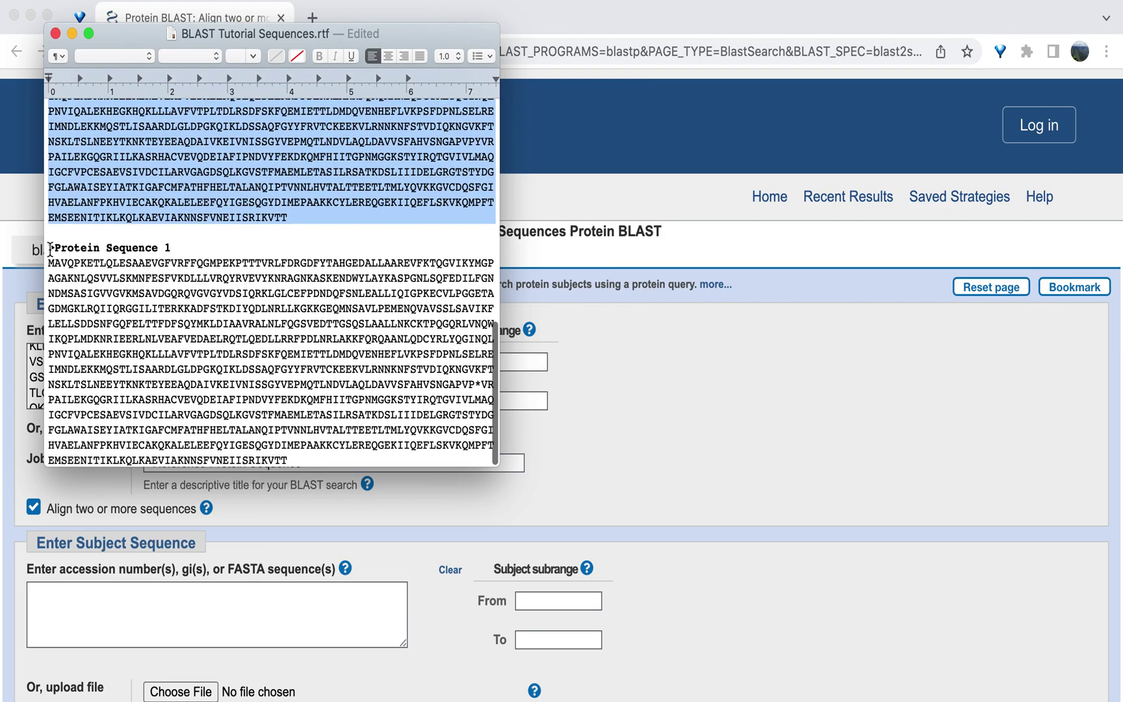
drag(50, 249, 346, 463)
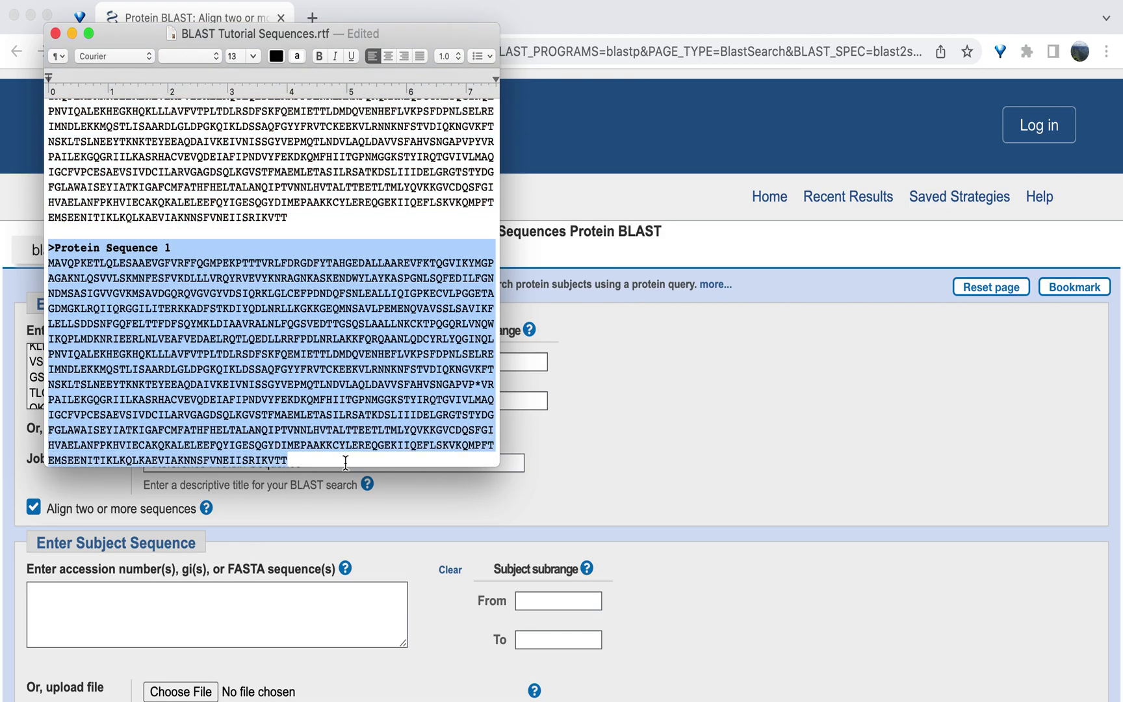
key(super+Tab)
click(284, 626)
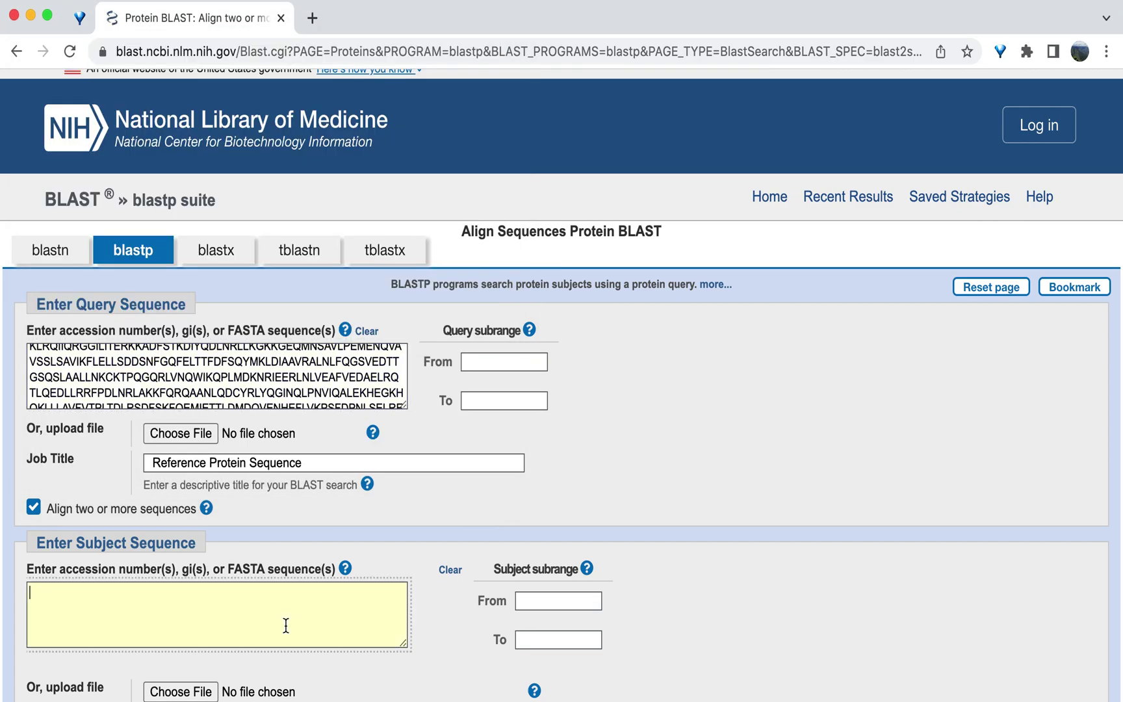
text(>Protein Sequence 1 FGLAWAISEYIATKIGAFCMFATHFHELTALANQIPTVNNLHVTALTTEETLTMLYQVKKGVCDQSFGIHVAELANFPKHVIECAKQKALELEEFQYIGESQGYDIMEPAAKKCYLEREQGEKIIQEFLSKVKQMPFTEMSEENITIKLKQLKAEVIAKNNSFVNEIISRIKVTT)
Step: Run the two-sequence blastp search
scroll(338, 511, down, 3)
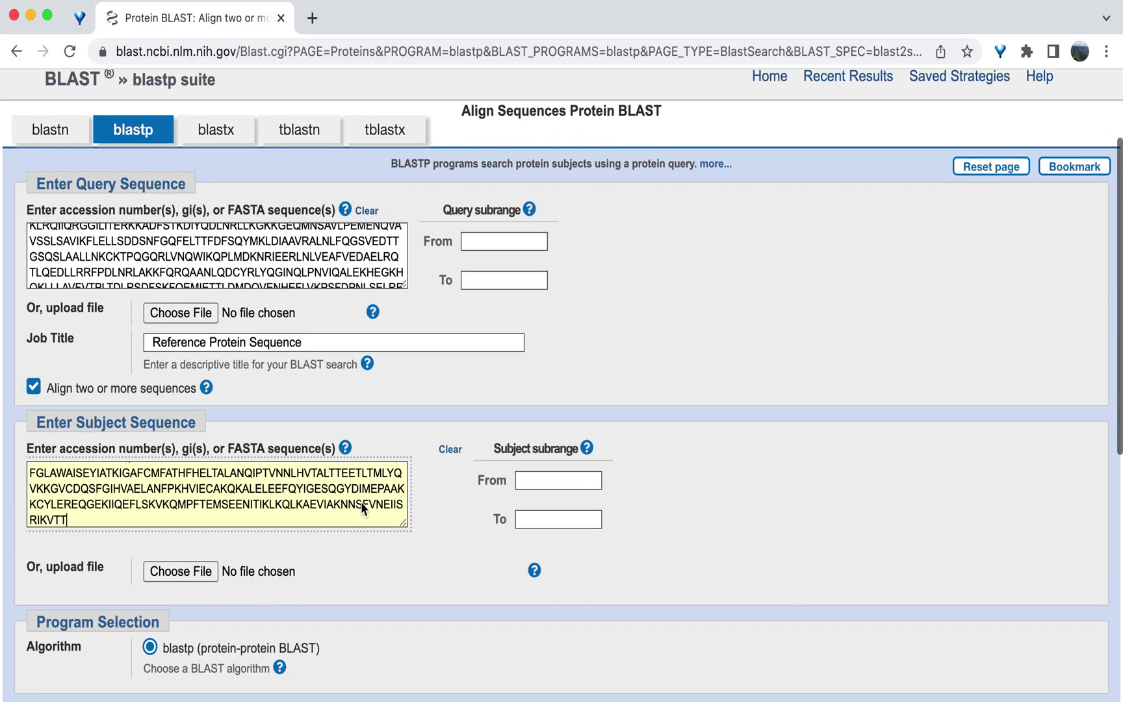
scroll(360, 501, down, 2)
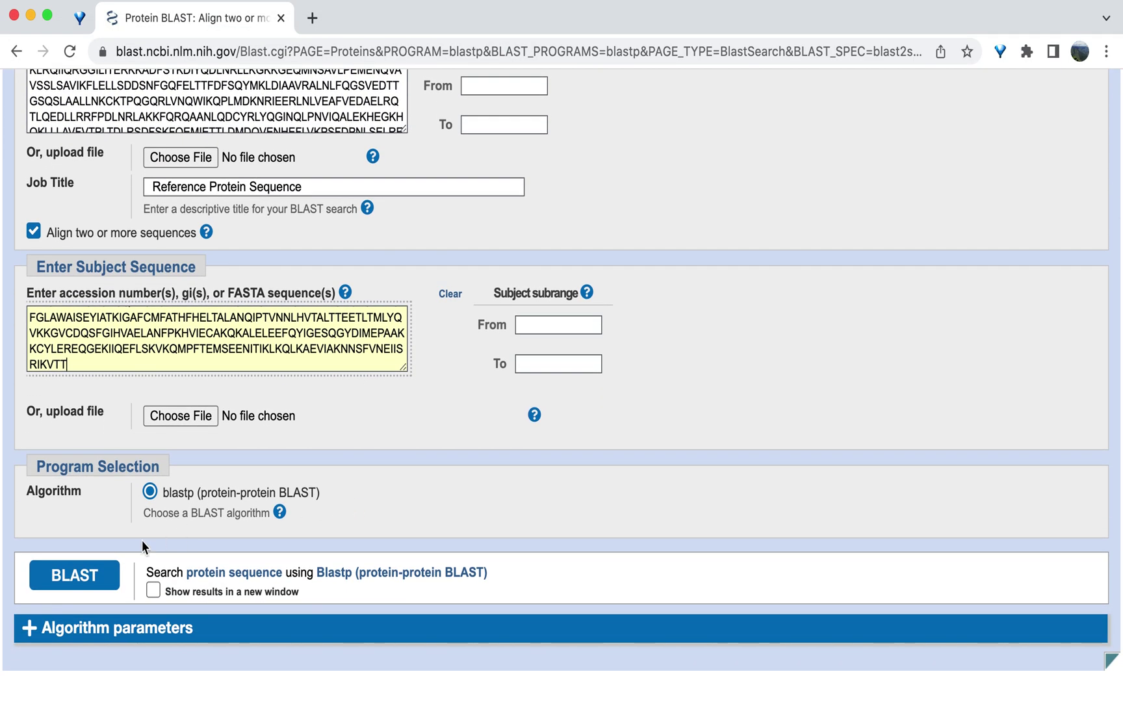
click(97, 575)
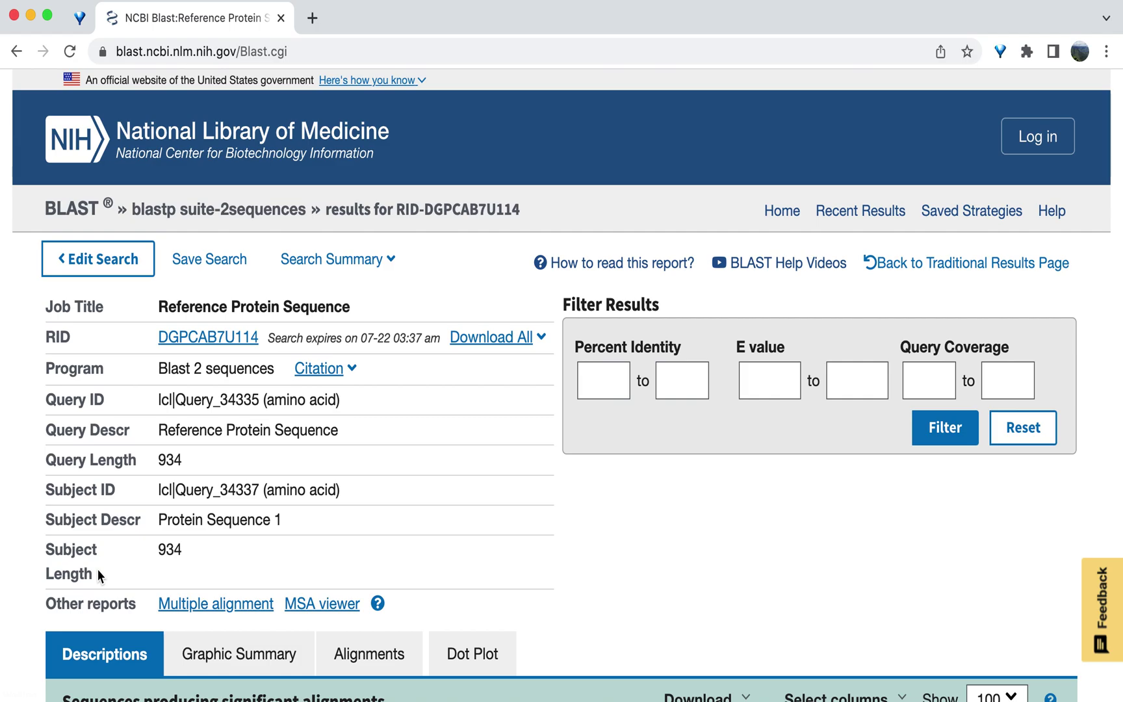
scroll(96, 569, down, 5)
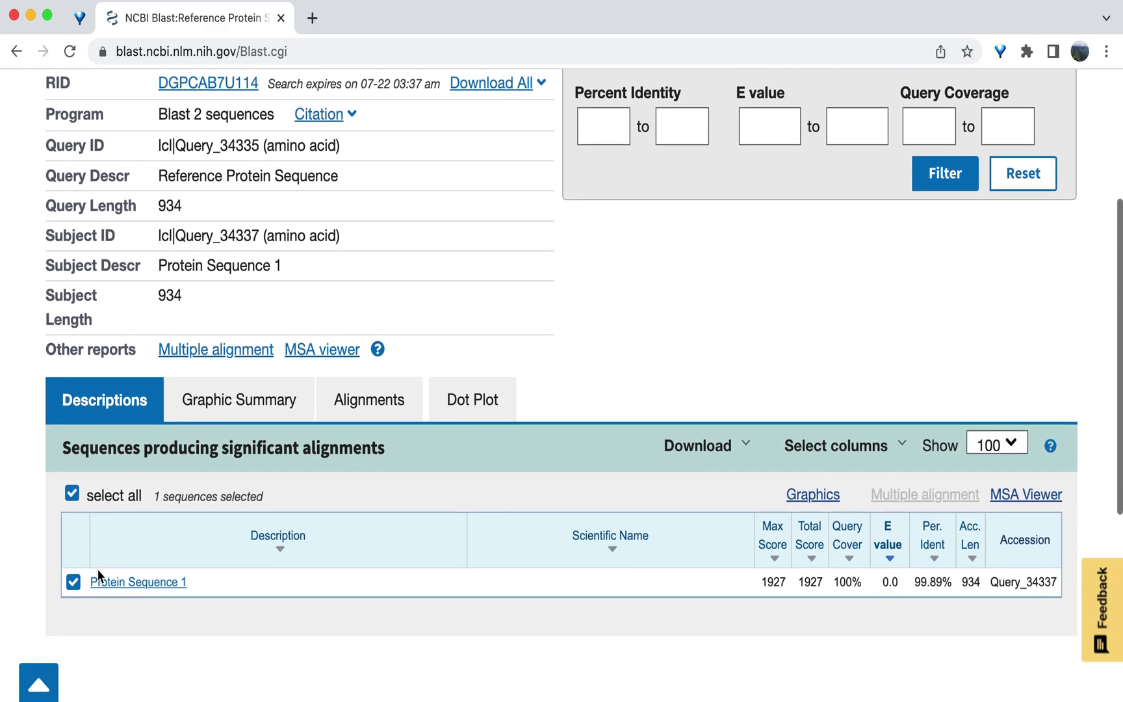
scroll(98, 572, down, 2)
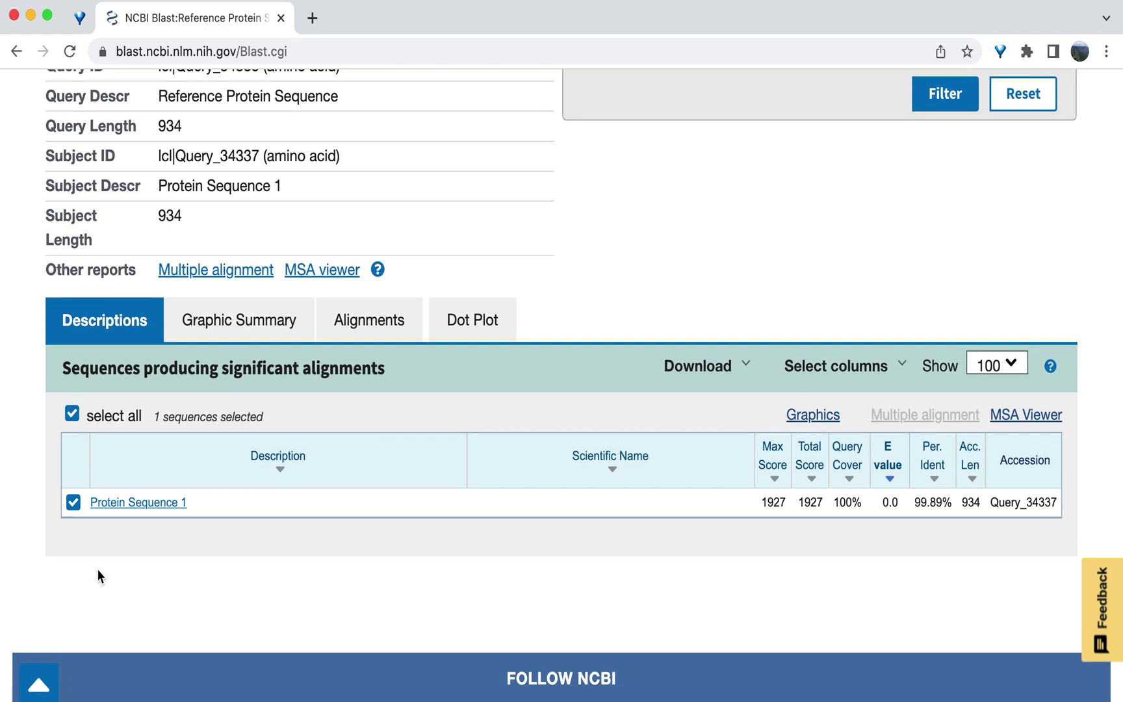
scroll(97, 575, down, 1)
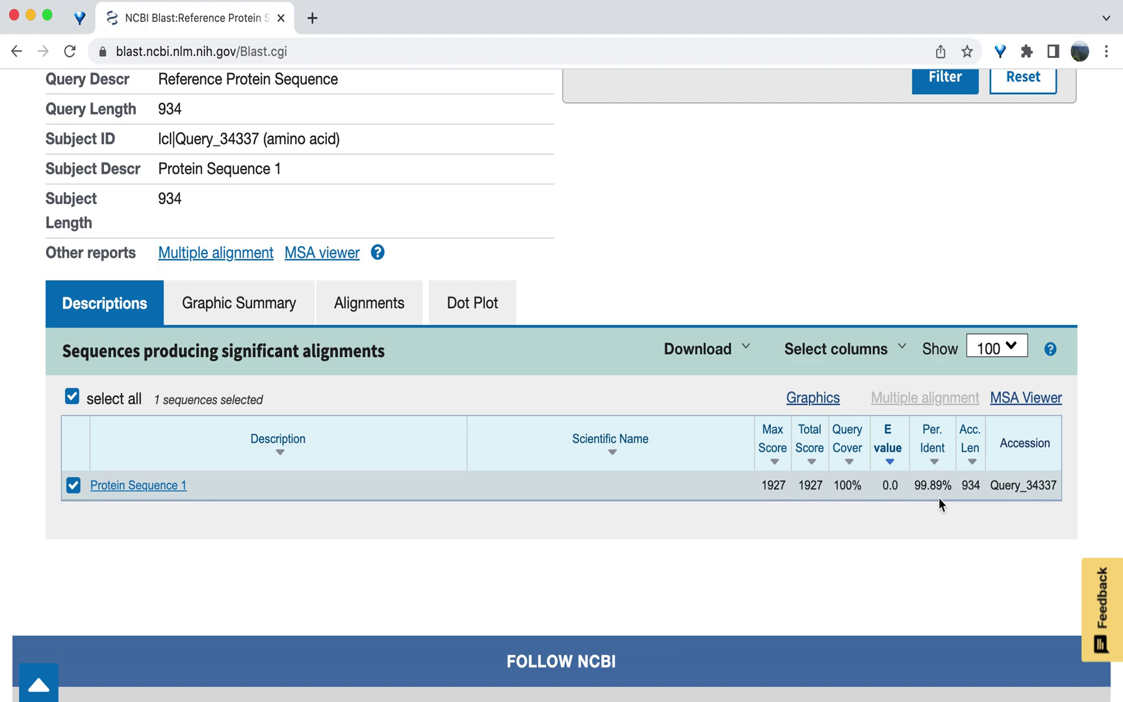
Step: On the Alignments tab, switch the alignment view to Pairwise with dots for identities
click(382, 322)
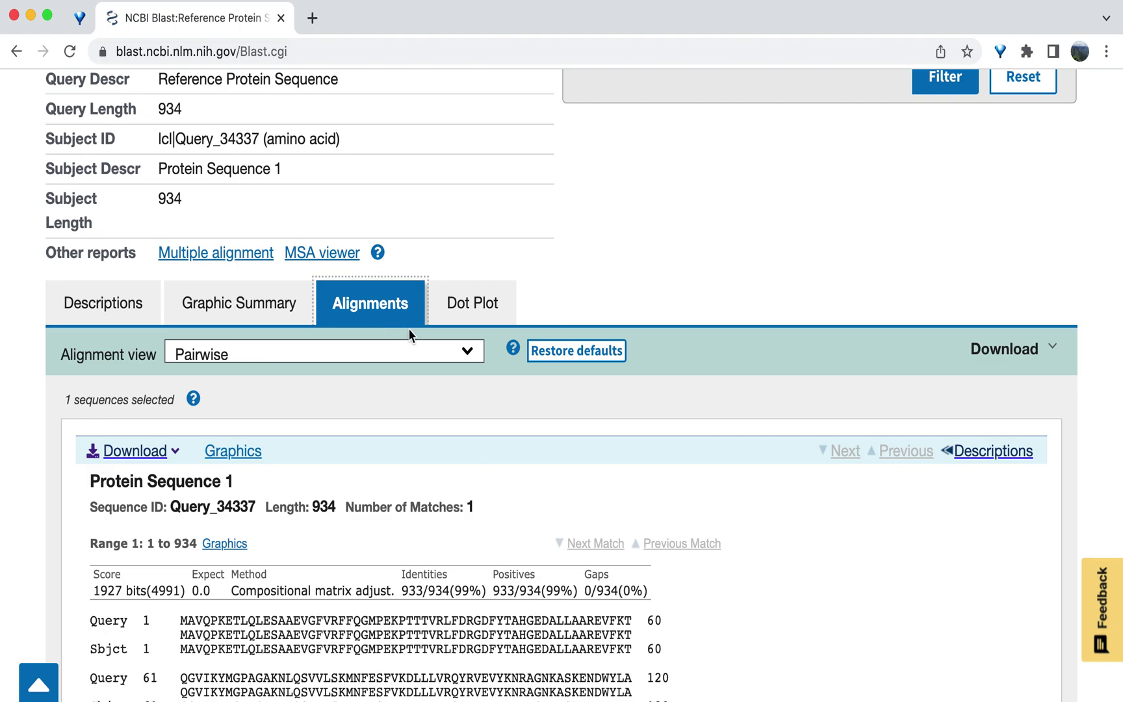
click(413, 354)
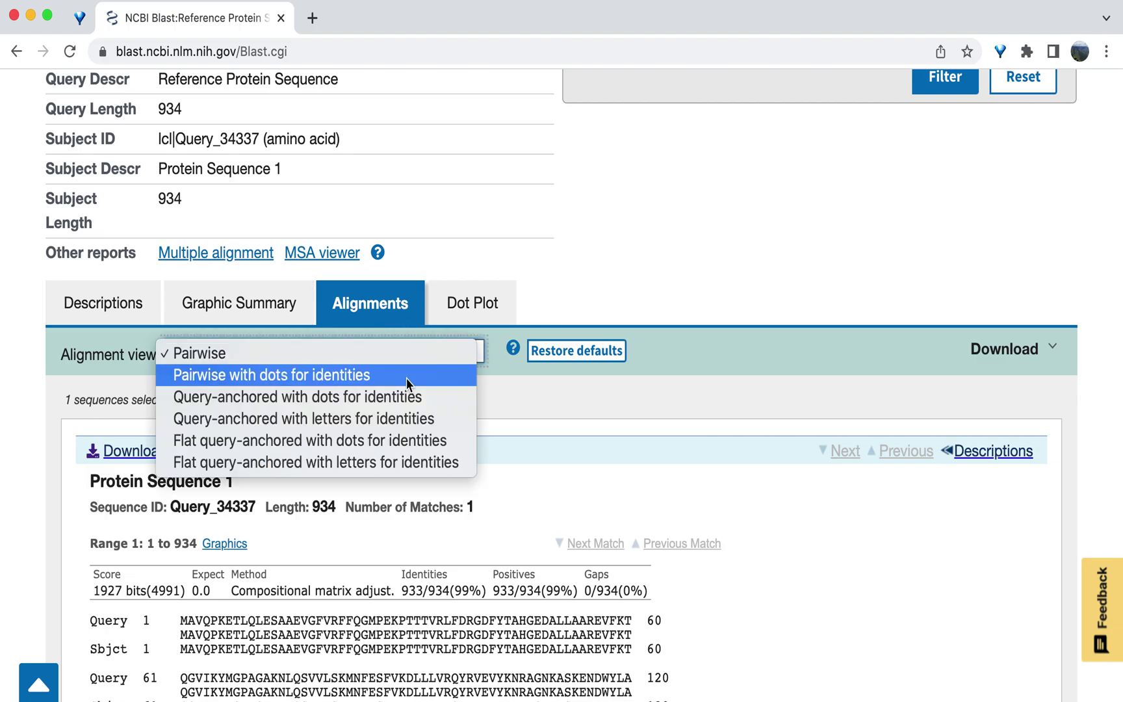
click(407, 377)
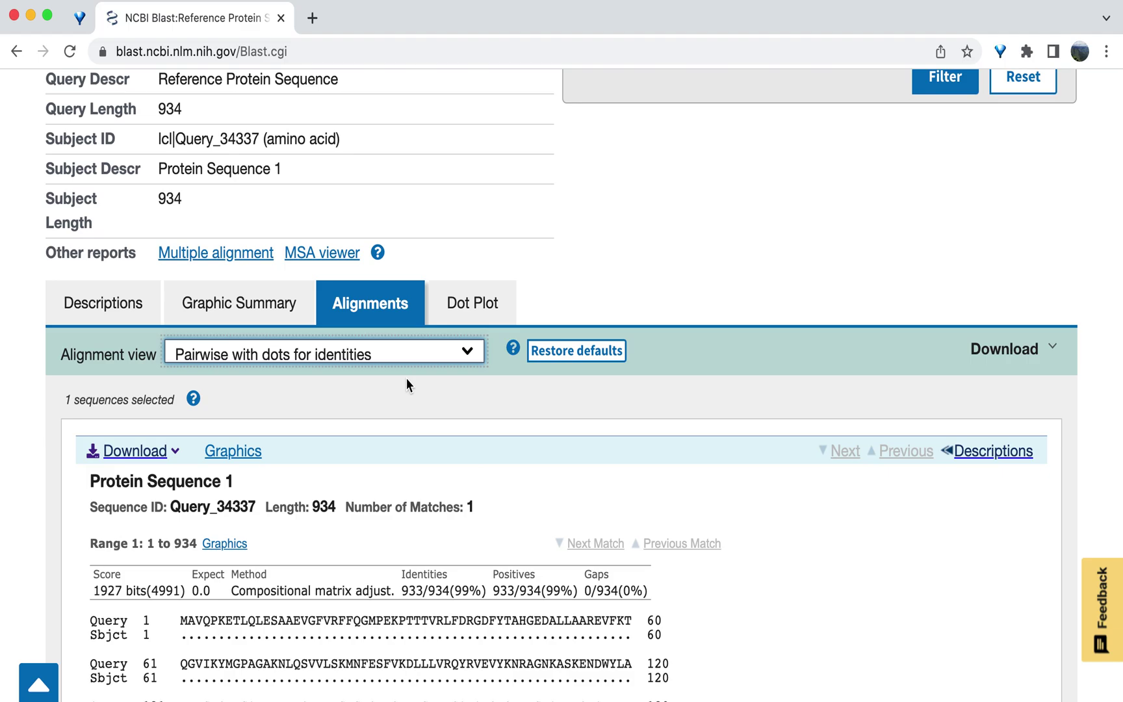
scroll(406, 379, down, 5)
scroll(407, 383, down, 4)
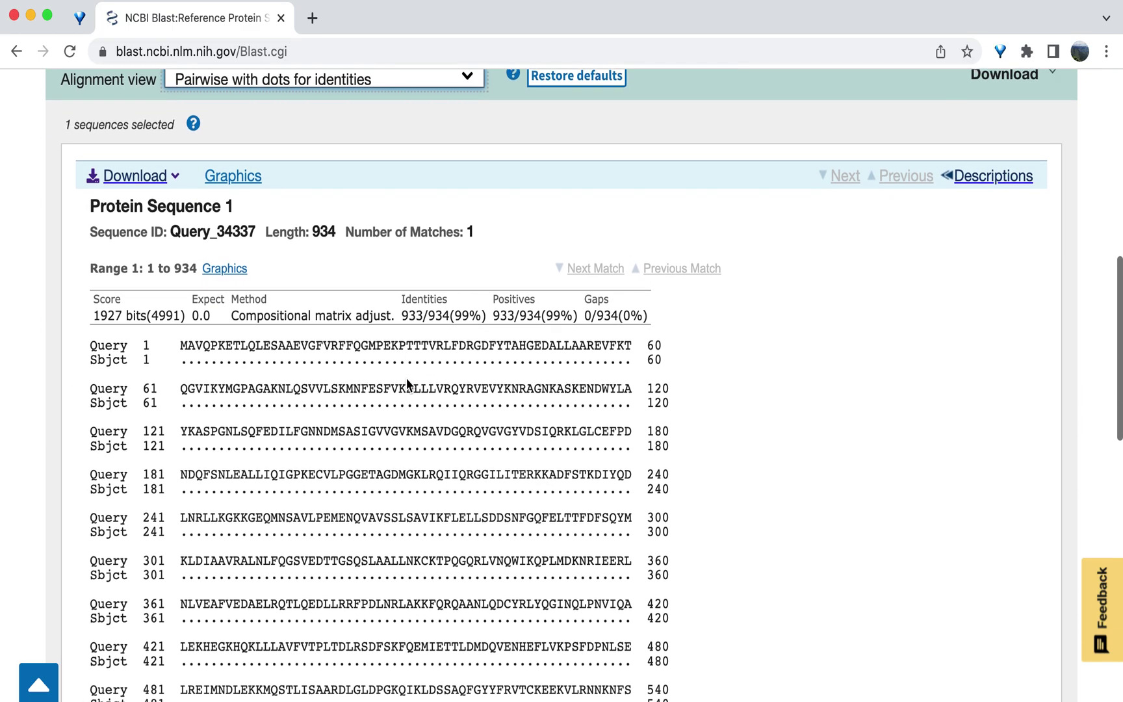
scroll(407, 377, down, 2)
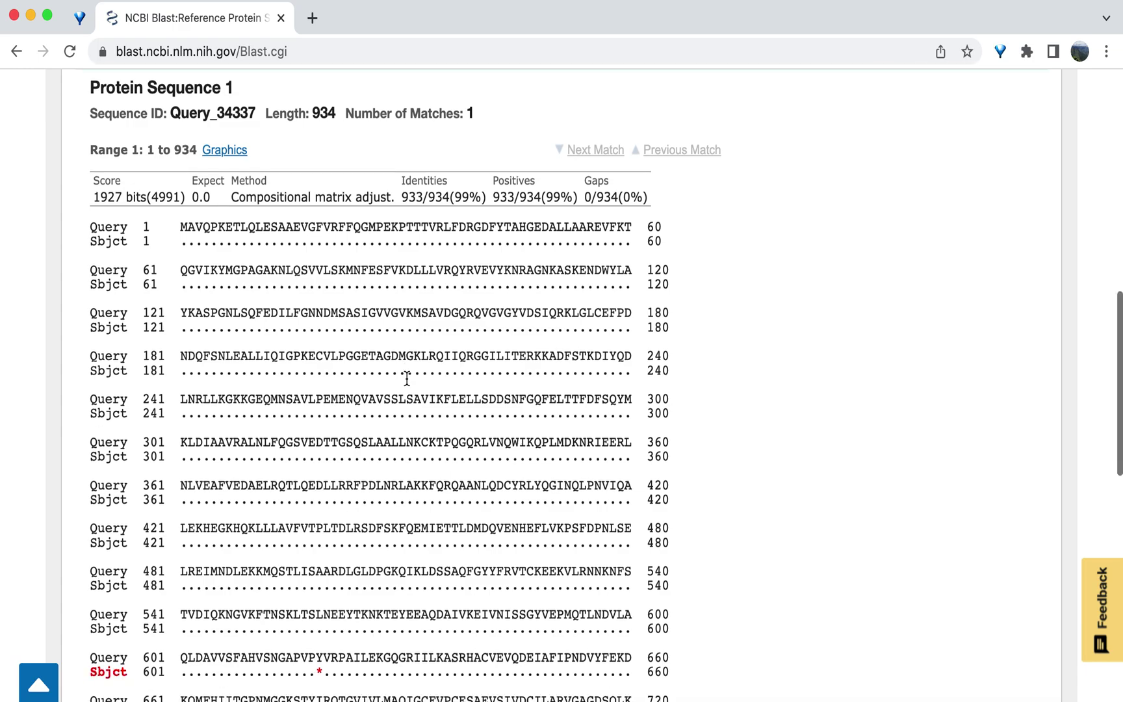
scroll(406, 377, down, 1)
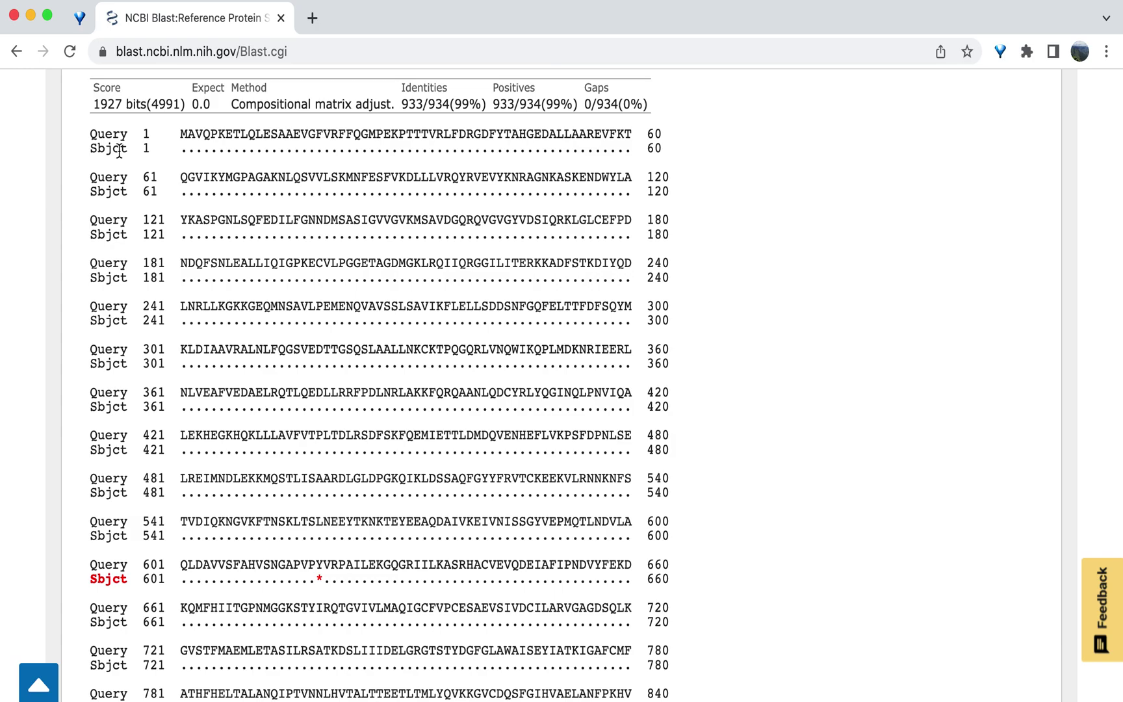
scroll(119, 151, up, 2)
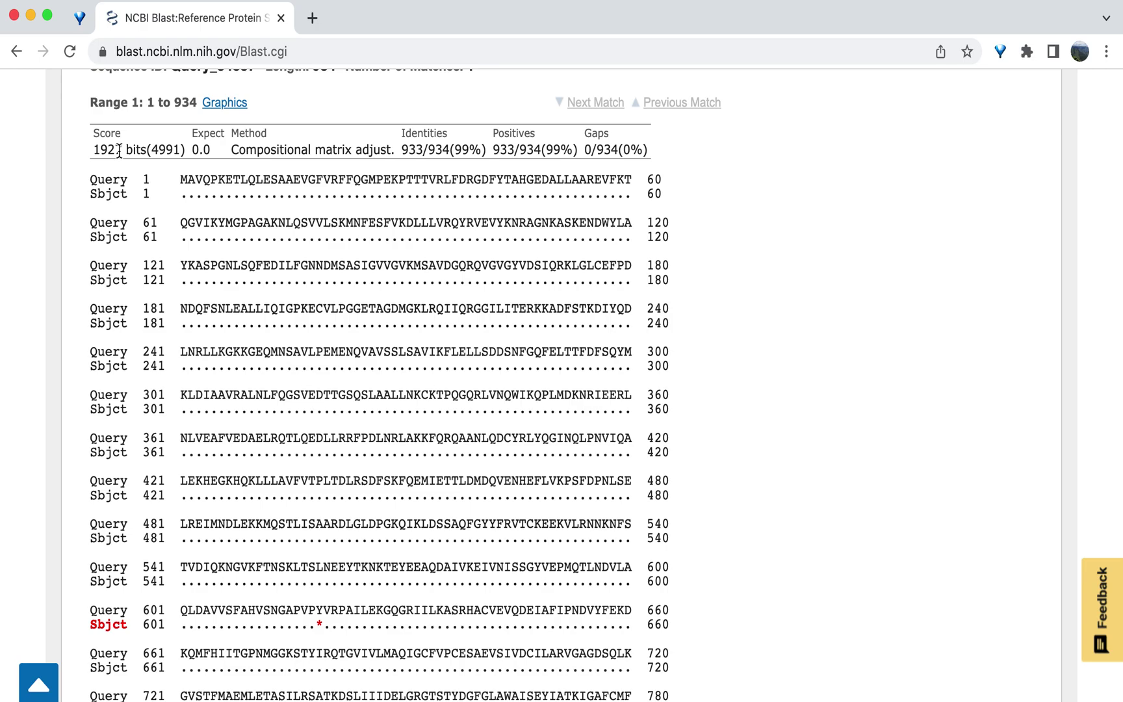
scroll(119, 151, up, 3)
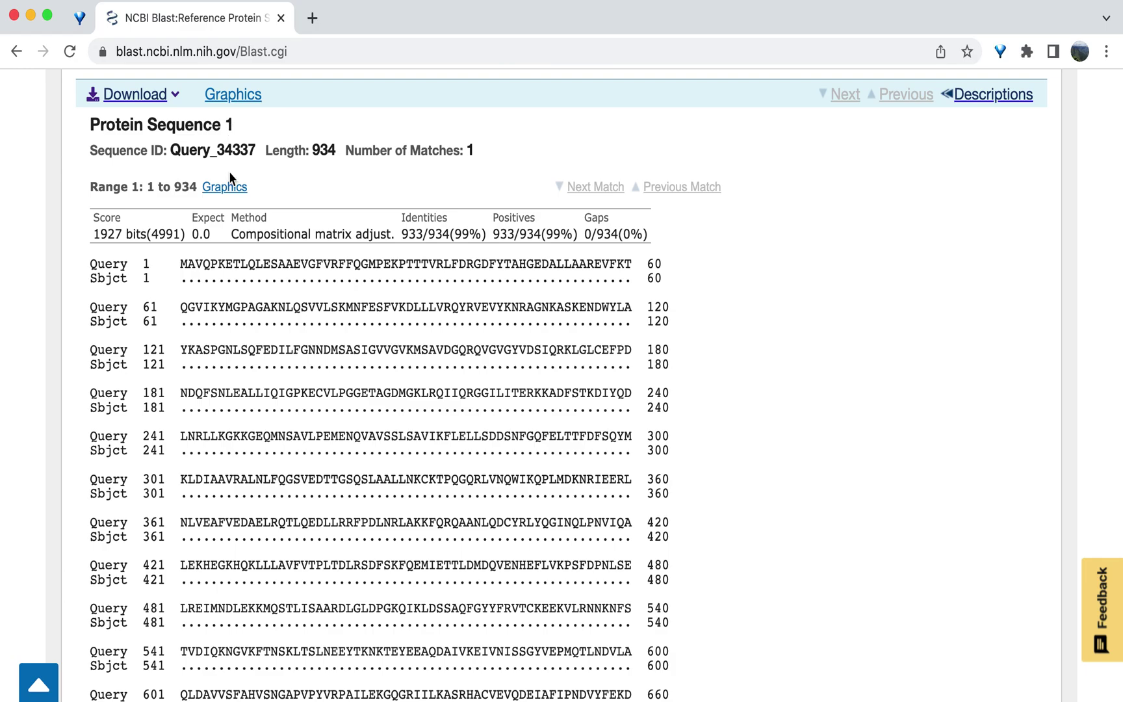
scroll(232, 345, down, 2)
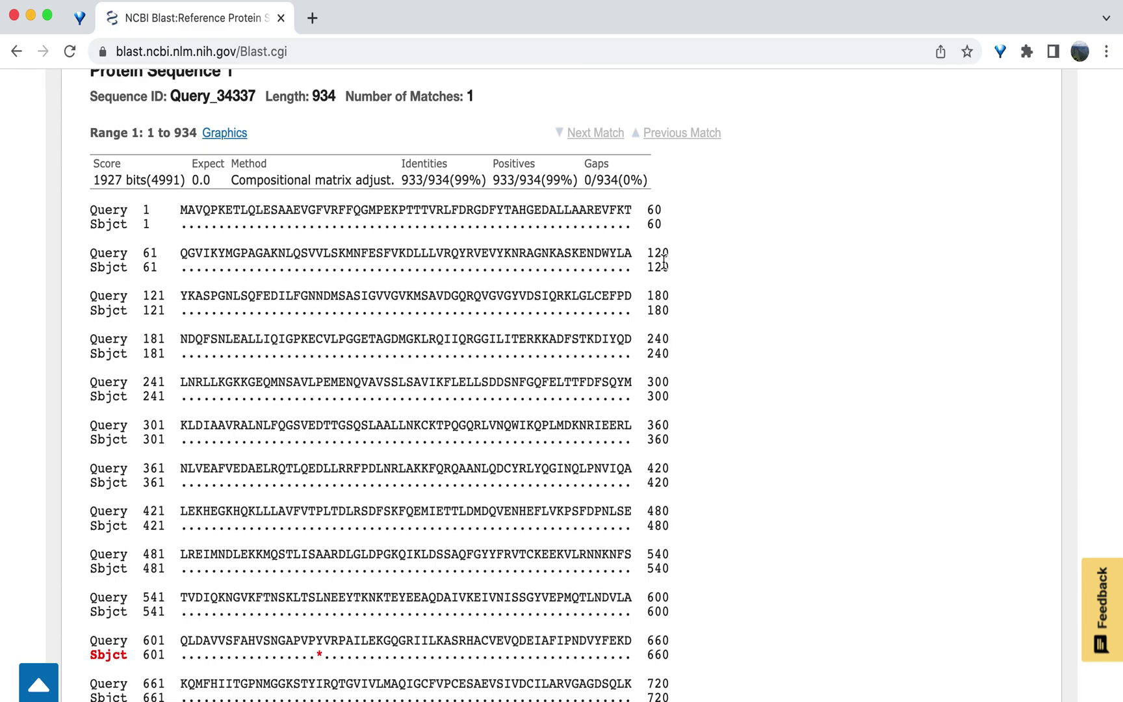
scroll(664, 263, down, 2)
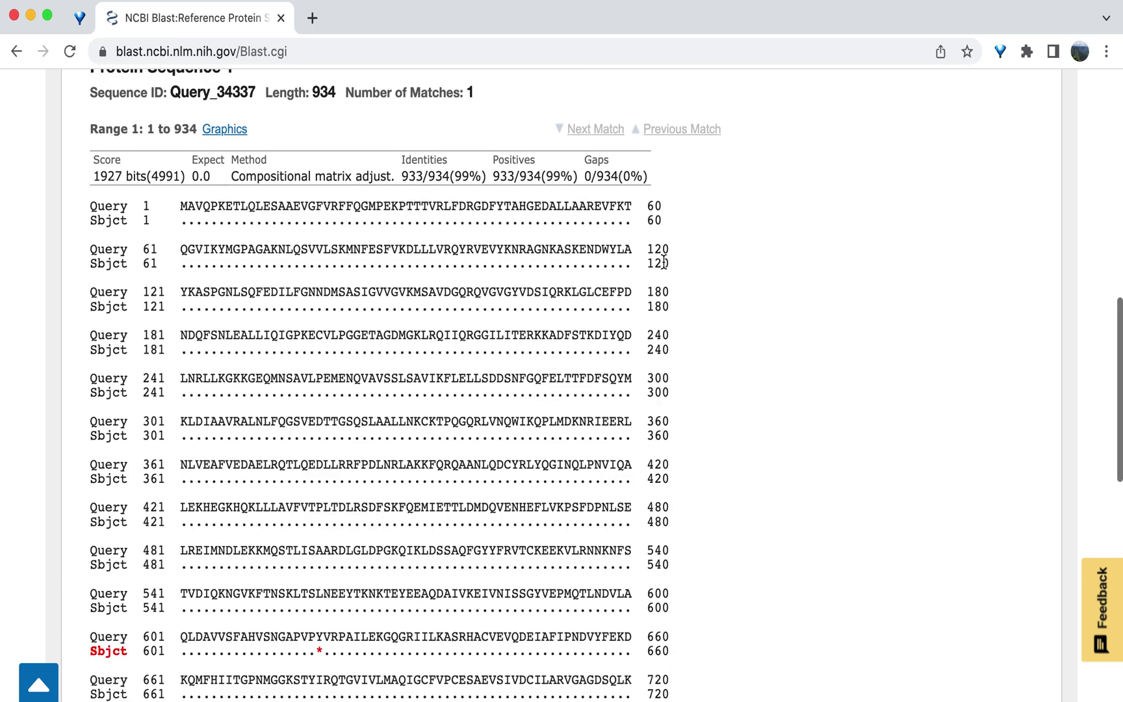
scroll(663, 260, down, 1)
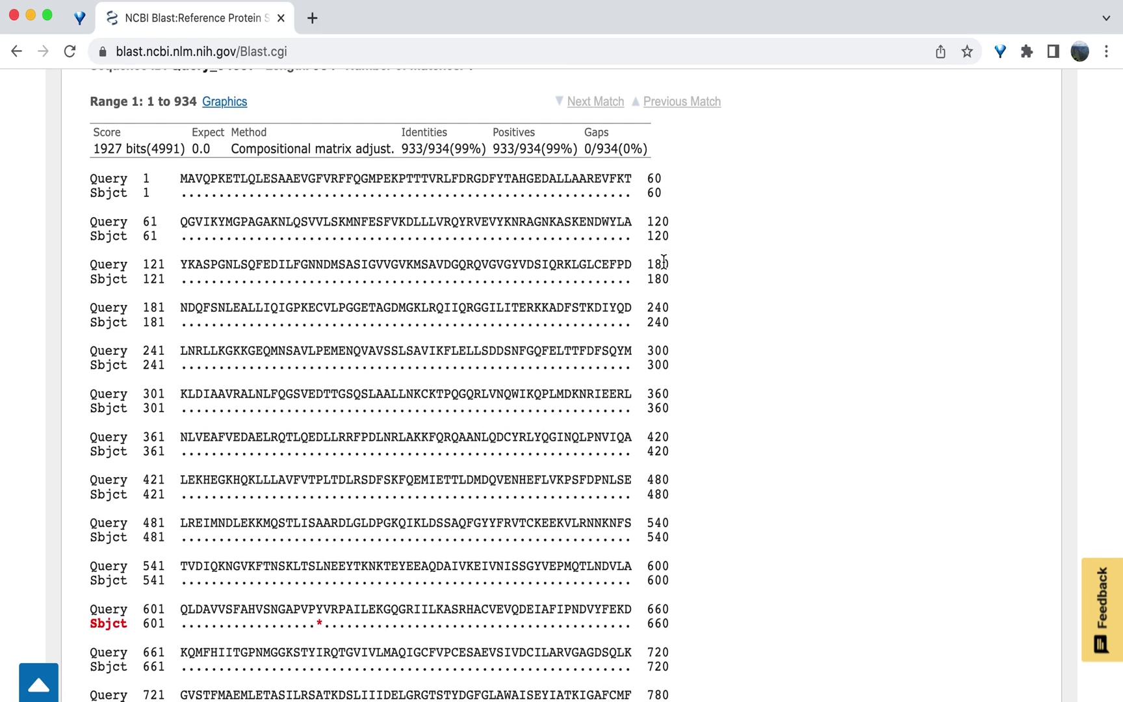
scroll(664, 264, down, 10)
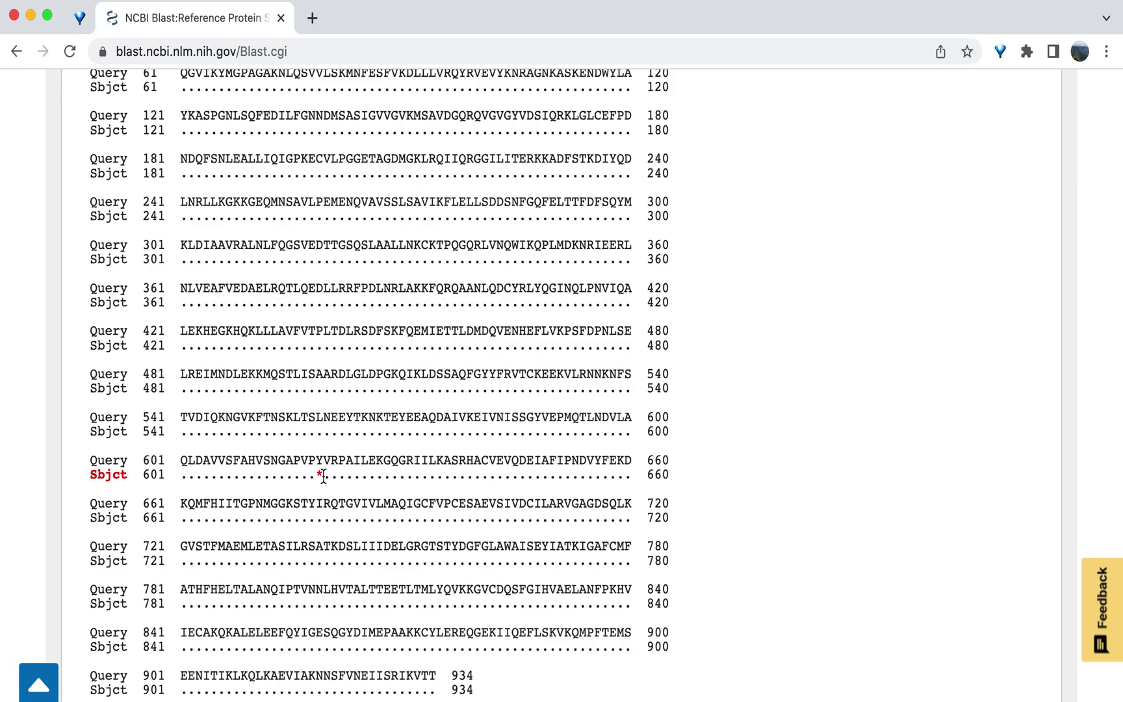
scroll(323, 477, down, 1)
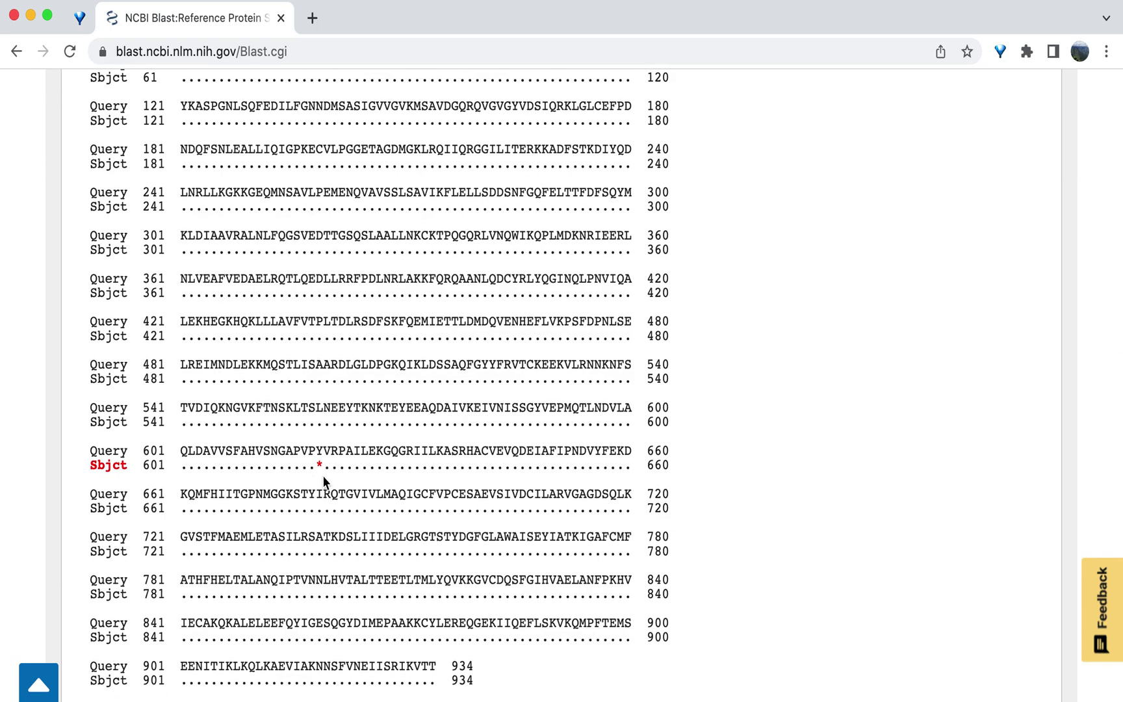